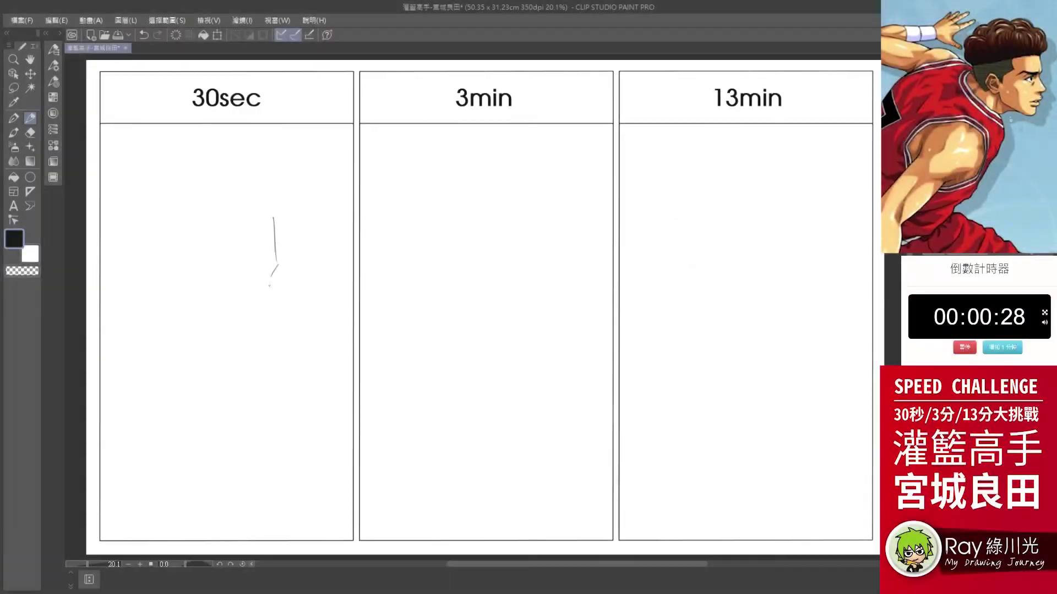
Step: Sketch the 30sec profile's nose, lips, chin, jawline, eye, brow and mouth
{"action": "mouse_move", "coordinate": [270, 282]}
{"action": "left_mouse_down"}
{"action": "mouse_move", "coordinate": [287, 318]}
{"action": "mouse_move", "coordinate": [268, 375]}
{"action": "mouse_move", "coordinate": [238, 397]}
{"action": "mouse_move", "coordinate": [179, 352]}
{"action": "mouse_move", "coordinate": [185, 362]}
{"action": "left_mouse_up"}
{"action": "left_click_drag", "start_coordinate": [220, 277], "coordinate": [253, 274]}
{"action": "left_click_drag", "start_coordinate": [246, 275], "coordinate": [251, 292]}
{"action": "left_click_drag", "start_coordinate": [226, 254], "coordinate": [262, 270]}
{"action": "mouse_move", "coordinate": [202, 265]}
{"action": "left_mouse_down"}
{"action": "mouse_move", "coordinate": [233, 258]}
{"action": "mouse_move", "coordinate": [242, 272]}
{"action": "left_mouse_up"}
{"action": "left_click_drag", "start_coordinate": [249, 341], "coordinate": [275, 335]}
Step: Sketch the back of the head, the ear and the hairline
{"action": "left_click_drag", "start_coordinate": [208, 263], "coordinate": [191, 303]}
{"action": "left_click_drag", "start_coordinate": [167, 261], "coordinate": [185, 297]}
{"action": "mouse_move", "coordinate": [165, 291]}
{"action": "left_mouse_down"}
{"action": "mouse_move", "coordinate": [172, 329]}
{"action": "mouse_move", "coordinate": [144, 319]}
{"action": "left_mouse_up"}
{"action": "left_click_drag", "start_coordinate": [214, 225], "coordinate": [280, 228]}
{"action": "left_click_drag", "start_coordinate": [275, 146], "coordinate": [281, 219]}
Step: Outline the hair and the headband on the 30sec head
{"action": "left_click_drag", "start_coordinate": [184, 162], "coordinate": [276, 148]}
{"action": "left_click_drag", "start_coordinate": [187, 149], "coordinate": [112, 214]}
{"action": "left_click_drag", "start_coordinate": [193, 184], "coordinate": [238, 176]}
{"action": "left_click_drag", "start_coordinate": [130, 231], "coordinate": [215, 224]}
{"action": "left_click_drag", "start_coordinate": [138, 264], "coordinate": [196, 235]}
{"action": "left_click_drag", "start_coordinate": [116, 228], "coordinate": [157, 263]}
Step: Sketch the neck and shoulder lines, plus a short stroke atop the hair
{"action": "left_click_drag", "start_coordinate": [231, 388], "coordinate": [190, 431]}
{"action": "mouse_move", "coordinate": [160, 378]}
{"action": "left_mouse_down"}
{"action": "mouse_move", "coordinate": [212, 465]}
{"action": "mouse_move", "coordinate": [180, 537]}
{"action": "left_mouse_up"}
{"action": "left_click_drag", "start_coordinate": [113, 338], "coordinate": [138, 422]}
{"action": "left_click_drag", "start_coordinate": [106, 429], "coordinate": [138, 542]}
{"action": "left_click_drag", "start_coordinate": [132, 462], "coordinate": [141, 516]}
{"action": "left_click_drag", "start_coordinate": [102, 447], "coordinate": [119, 533]}
{"action": "left_click_drag", "start_coordinate": [132, 493], "coordinate": [144, 532]}
{"action": "left_click_drag", "start_coordinate": [248, 281], "coordinate": [261, 300]}
{"action": "left_click_drag", "start_coordinate": [269, 142], "coordinate": [285, 152]}
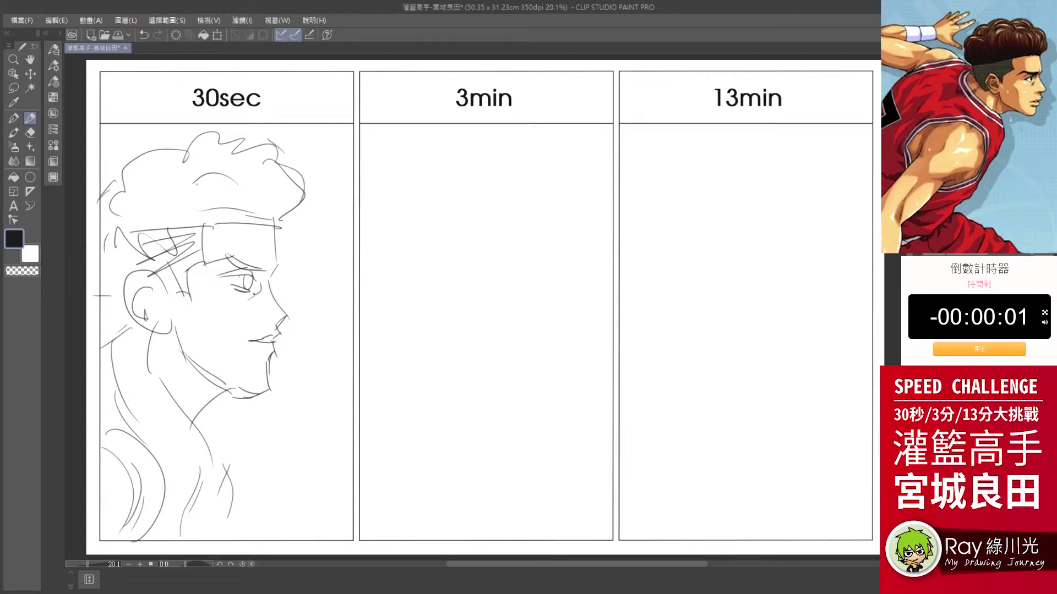
{"action": "left_click", "coordinate": [1003, 330]}
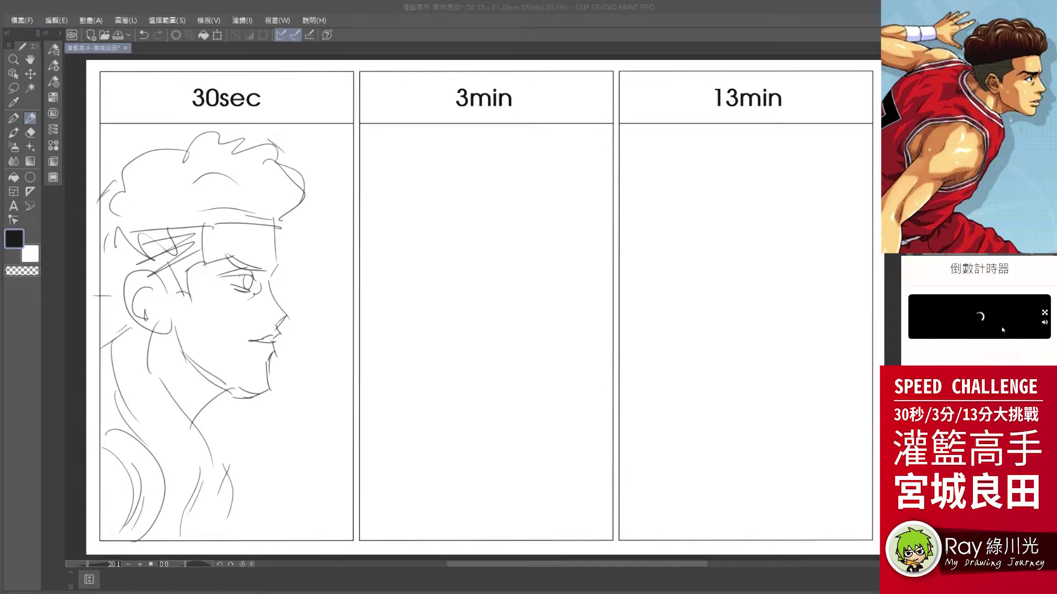
Step: Start the 3-minute countdown and draw the nose, lips, chin and jawline
{"action": "left_click", "coordinate": [510, 270]}
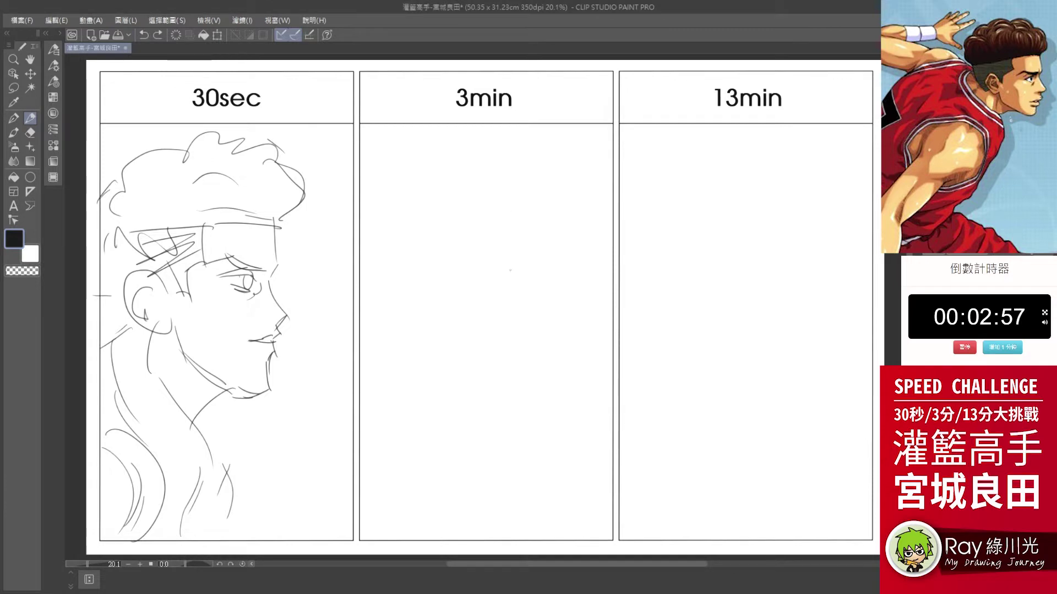
{"action": "left_click_drag", "start_coordinate": [519, 293], "coordinate": [519, 356]}
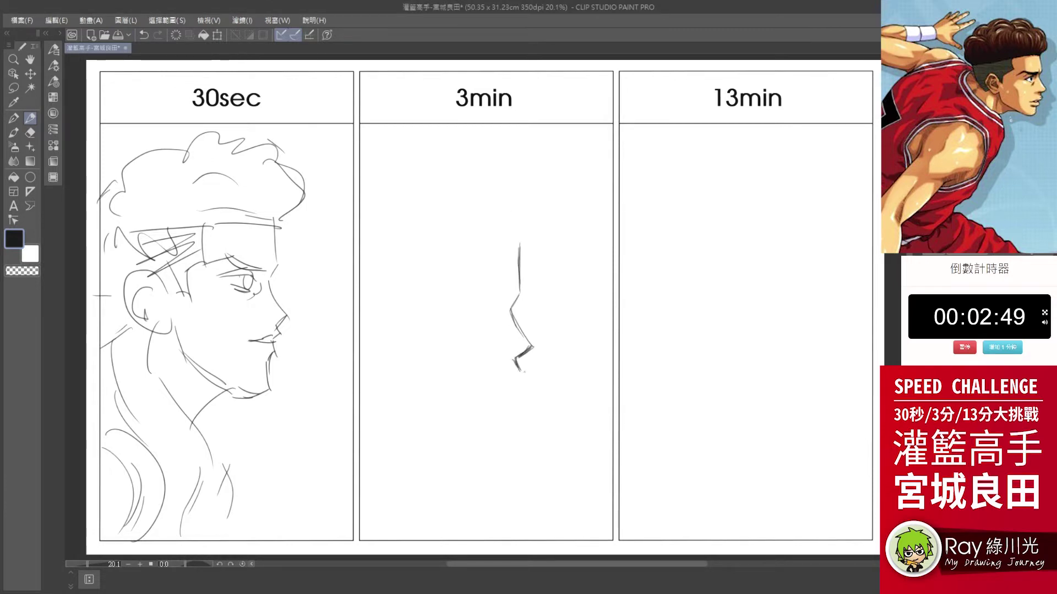
{"action": "mouse_move", "coordinate": [492, 428]}
{"action": "left_mouse_down"}
{"action": "mouse_move", "coordinate": [426, 401]}
{"action": "mouse_move", "coordinate": [484, 430]}
{"action": "left_mouse_up"}
{"action": "mouse_move", "coordinate": [410, 353]}
{"action": "left_mouse_down"}
{"action": "mouse_move", "coordinate": [419, 389]}
{"action": "mouse_move", "coordinate": [373, 295]}
{"action": "mouse_move", "coordinate": [385, 335]}
{"action": "mouse_move", "coordinate": [403, 330]}
{"action": "left_mouse_up"}
{"action": "key", "text": "ctrl+z"}
Step: Draw the upper and lower eyelids, eyebrow and mouth, darkening the lip line
{"action": "left_click_drag", "start_coordinate": [494, 300], "coordinate": [458, 311]}
{"action": "mouse_move", "coordinate": [461, 312]}
{"action": "left_mouse_down"}
{"action": "mouse_move", "coordinate": [484, 321]}
{"action": "mouse_move", "coordinate": [473, 285]}
{"action": "mouse_move", "coordinate": [455, 281]}
{"action": "left_mouse_up"}
{"action": "left_click_drag", "start_coordinate": [506, 356], "coordinate": [514, 352]}
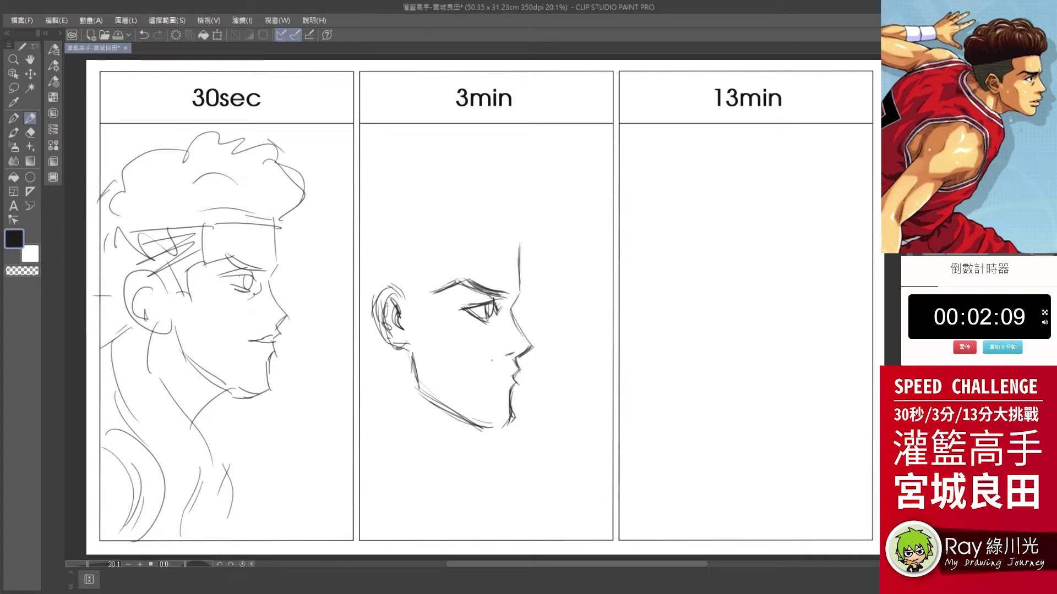
{"action": "left_click_drag", "start_coordinate": [509, 391], "coordinate": [490, 394]}
Step: Sketch the hairline and temple line, undoing the last temple stroke
{"action": "left_click_drag", "start_coordinate": [446, 249], "coordinate": [514, 244]}
{"action": "left_click_drag", "start_coordinate": [369, 263], "coordinate": [514, 241]}
{"action": "left_click_drag", "start_coordinate": [413, 237], "coordinate": [521, 243]}
{"action": "left_click_drag", "start_coordinate": [423, 247], "coordinate": [417, 314]}
{"action": "key", "text": "ctrl+z"}
Step: Redraw the temple sharper and add hair beside it and by the ear
{"action": "left_click_drag", "start_coordinate": [428, 250], "coordinate": [434, 272]}
{"action": "left_click_drag", "start_coordinate": [434, 272], "coordinate": [422, 324]}
{"action": "left_click_drag", "start_coordinate": [423, 250], "coordinate": [367, 272]}
{"action": "left_click_drag", "start_coordinate": [408, 258], "coordinate": [361, 289]}
{"action": "mouse_move", "coordinate": [432, 267]}
{"action": "left_mouse_down"}
{"action": "mouse_move", "coordinate": [392, 286]}
{"action": "mouse_move", "coordinate": [403, 311]}
{"action": "left_mouse_up"}
{"action": "left_click_drag", "start_coordinate": [463, 422], "coordinate": [413, 450]}
Step: Draw the throat and back of the neck, hatch the lower left and add an earring
{"action": "mouse_move", "coordinate": [362, 380]}
{"action": "left_mouse_down"}
{"action": "mouse_move", "coordinate": [429, 463]}
{"action": "mouse_move", "coordinate": [443, 540]}
{"action": "left_mouse_up"}
{"action": "left_click_drag", "start_coordinate": [358, 410], "coordinate": [438, 489]}
{"action": "mouse_move", "coordinate": [355, 391]}
{"action": "left_mouse_down"}
{"action": "mouse_move", "coordinate": [434, 476]}
{"action": "mouse_move", "coordinate": [361, 520]}
{"action": "left_mouse_up"}
{"action": "left_click_drag", "start_coordinate": [440, 490], "coordinate": [380, 540]}
{"action": "left_click_drag", "start_coordinate": [405, 349], "coordinate": [407, 413]}
{"action": "left_click_drag", "start_coordinate": [445, 406], "coordinate": [425, 434]}
Step: Add hair strands around the ear and outline the curly hair above the forehead
{"action": "left_click_drag", "start_coordinate": [377, 325], "coordinate": [358, 363]}
{"action": "mouse_move", "coordinate": [401, 338]}
{"action": "left_mouse_down"}
{"action": "mouse_move", "coordinate": [365, 372]}
{"action": "mouse_move", "coordinate": [371, 358]}
{"action": "left_mouse_up"}
{"action": "left_click_drag", "start_coordinate": [383, 321], "coordinate": [361, 345]}
{"action": "mouse_move", "coordinate": [423, 242]}
{"action": "left_mouse_down"}
{"action": "mouse_move", "coordinate": [524, 242]}
{"action": "mouse_move", "coordinate": [545, 209]}
{"action": "left_mouse_up"}
{"action": "mouse_move", "coordinate": [526, 183]}
{"action": "left_mouse_down"}
{"action": "mouse_move", "coordinate": [543, 192]}
{"action": "mouse_move", "coordinate": [476, 145]}
{"action": "left_mouse_up"}
{"action": "mouse_move", "coordinate": [487, 144]}
{"action": "left_mouse_down"}
{"action": "mouse_move", "coordinate": [426, 141]}
{"action": "mouse_move", "coordinate": [361, 165]}
{"action": "left_mouse_up"}
Step: Add side hair and forehead strands, then darken the eye
{"action": "left_click_drag", "start_coordinate": [542, 232], "coordinate": [515, 249]}
{"action": "mouse_move", "coordinate": [507, 226]}
{"action": "left_mouse_down"}
{"action": "mouse_move", "coordinate": [499, 249]}
{"action": "mouse_move", "coordinate": [408, 248]}
{"action": "left_mouse_up"}
{"action": "mouse_move", "coordinate": [484, 220]}
{"action": "left_mouse_down"}
{"action": "mouse_move", "coordinate": [476, 235]}
{"action": "mouse_move", "coordinate": [358, 269]}
{"action": "left_mouse_up"}
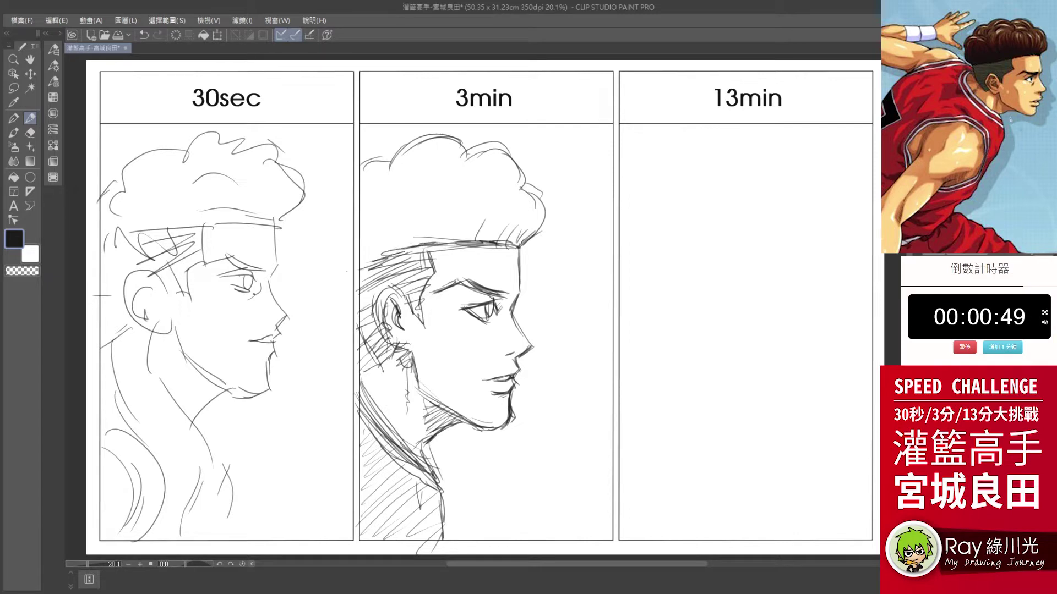
{"action": "left_click_drag", "start_coordinate": [503, 301], "coordinate": [496, 319]}
{"action": "left_click_drag", "start_coordinate": [492, 302], "coordinate": [487, 318]}
Step: Sketch curls across the hair and hatch it with diagonal lines
{"action": "mouse_move", "coordinate": [520, 146]}
{"action": "left_mouse_down"}
{"action": "mouse_move", "coordinate": [495, 187]}
{"action": "mouse_move", "coordinate": [517, 237]}
{"action": "left_mouse_up"}
{"action": "mouse_move", "coordinate": [452, 152]}
{"action": "left_mouse_down"}
{"action": "mouse_move", "coordinate": [399, 170]}
{"action": "mouse_move", "coordinate": [413, 229]}
{"action": "left_mouse_up"}
{"action": "left_click_drag", "start_coordinate": [385, 162], "coordinate": [358, 236]}
{"action": "left_click_drag", "start_coordinate": [435, 204], "coordinate": [368, 264]}
{"action": "left_click_drag", "start_coordinate": [523, 203], "coordinate": [440, 251]}
{"action": "left_click_drag", "start_coordinate": [462, 146], "coordinate": [374, 209]}
{"action": "left_click_drag", "start_coordinate": [514, 159], "coordinate": [463, 215]}
Step: Darken the forehead and nose contour, the area near the headband, and the neck and jaw
{"action": "left_click_drag", "start_coordinate": [520, 287], "coordinate": [514, 309]}
{"action": "left_click_drag", "start_coordinate": [512, 308], "coordinate": [531, 346]}
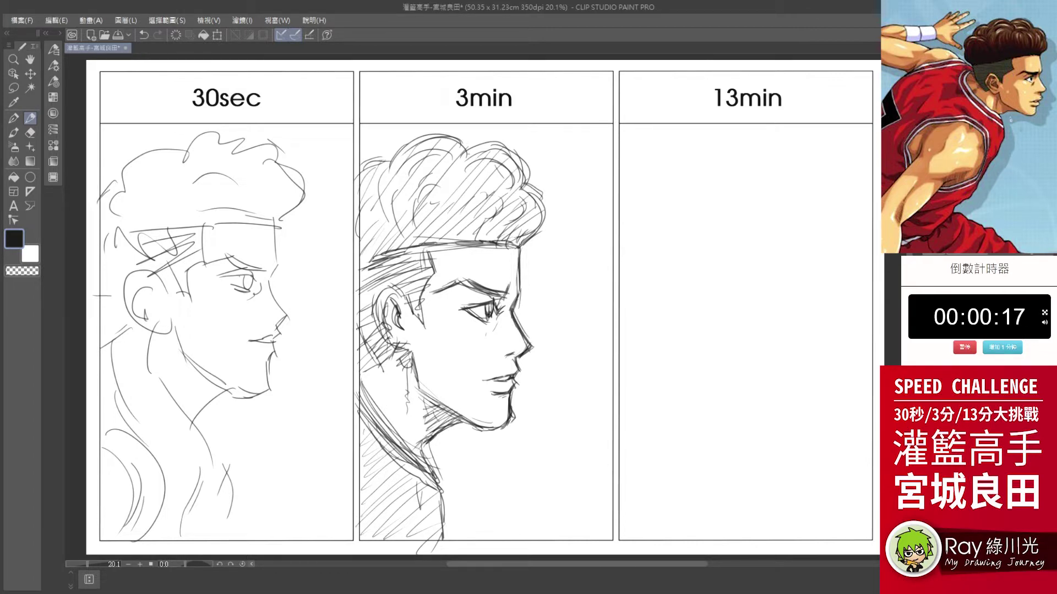
{"action": "left_click_drag", "start_coordinate": [426, 278], "coordinate": [413, 307]}
{"action": "mouse_move", "coordinate": [433, 253]}
{"action": "left_mouse_down"}
{"action": "mouse_move", "coordinate": [424, 272]}
{"action": "mouse_move", "coordinate": [435, 267]}
{"action": "left_mouse_up"}
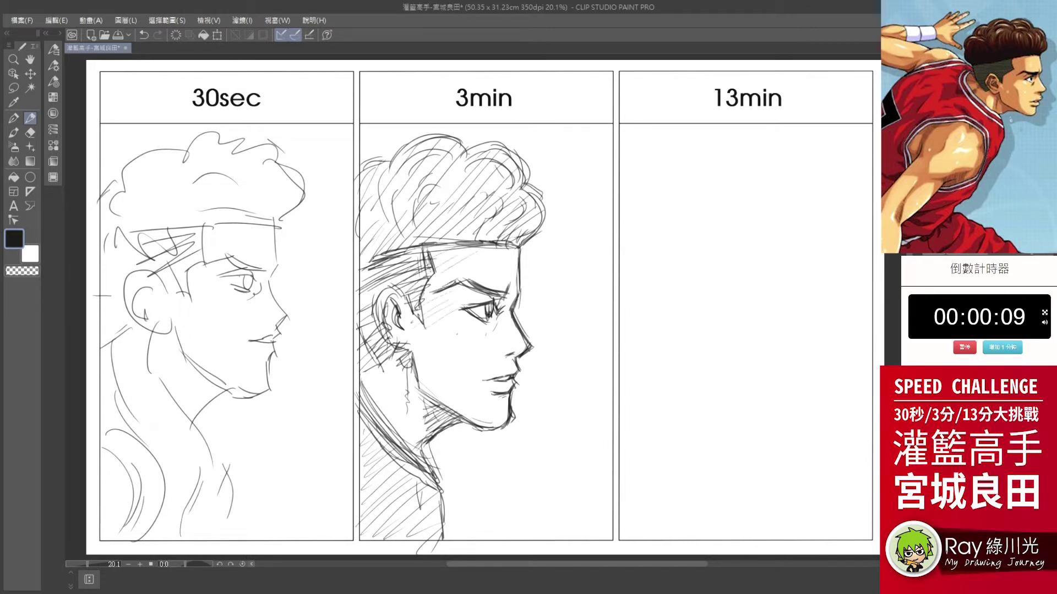
{"action": "left_click_drag", "start_coordinate": [431, 394], "coordinate": [426, 418]}
{"action": "left_click_drag", "start_coordinate": [417, 426], "coordinate": [403, 446]}
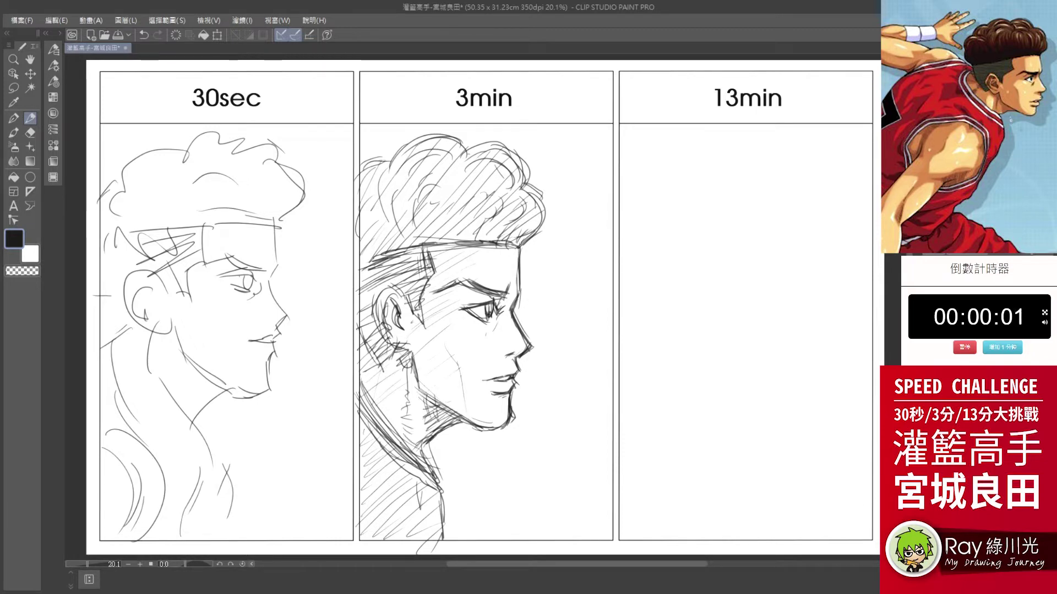
Step: With the Pencil, draw the 13min profile from forehead and nose down to lips and chin
{"action": "key", "text": "k"}
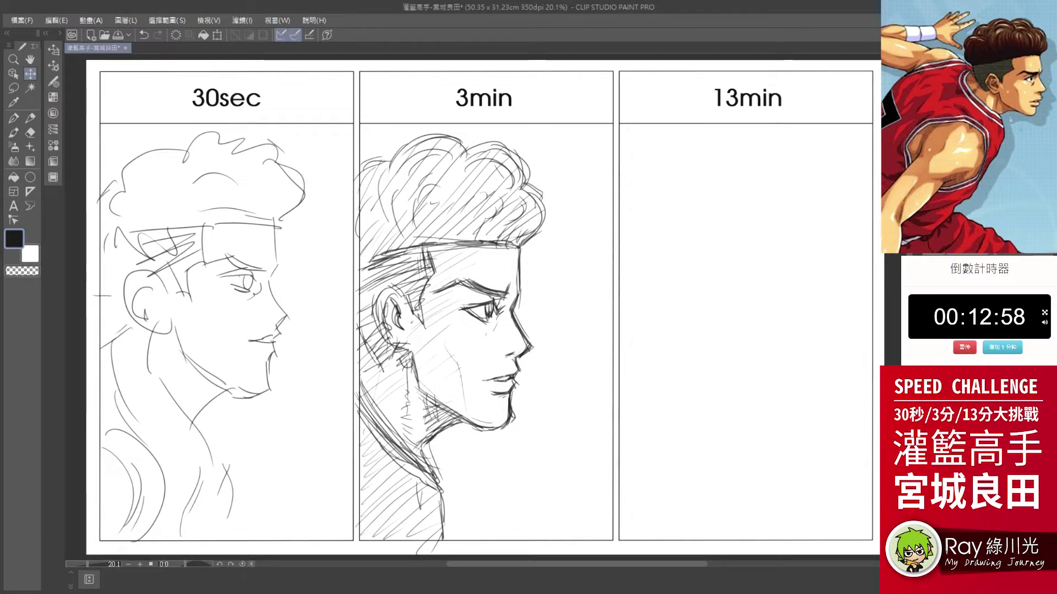
{"action": "left_click", "coordinate": [32, 118]}
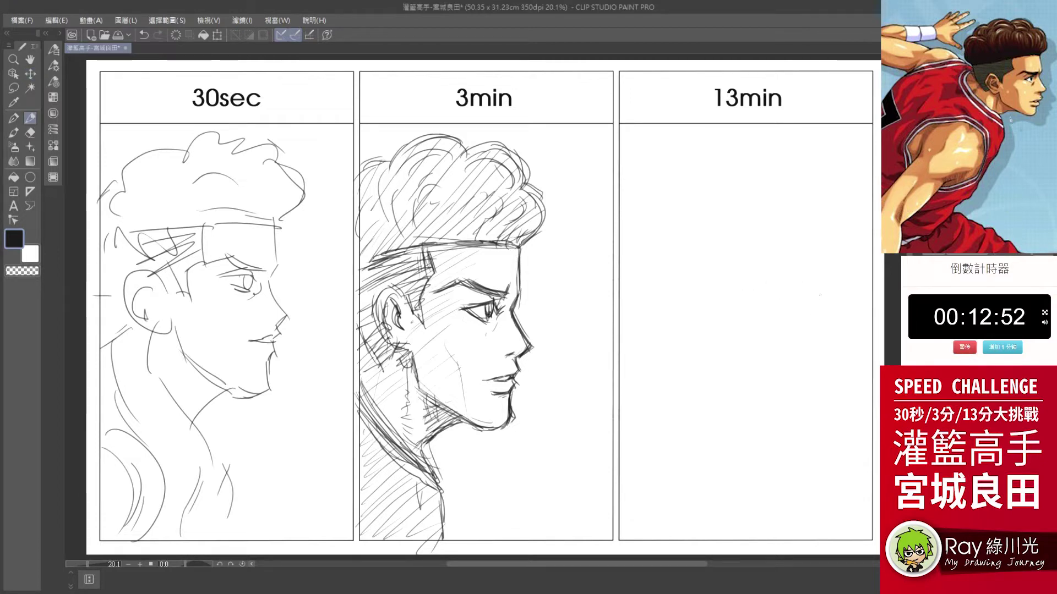
{"action": "left_click_drag", "start_coordinate": [823, 267], "coordinate": [829, 310]}
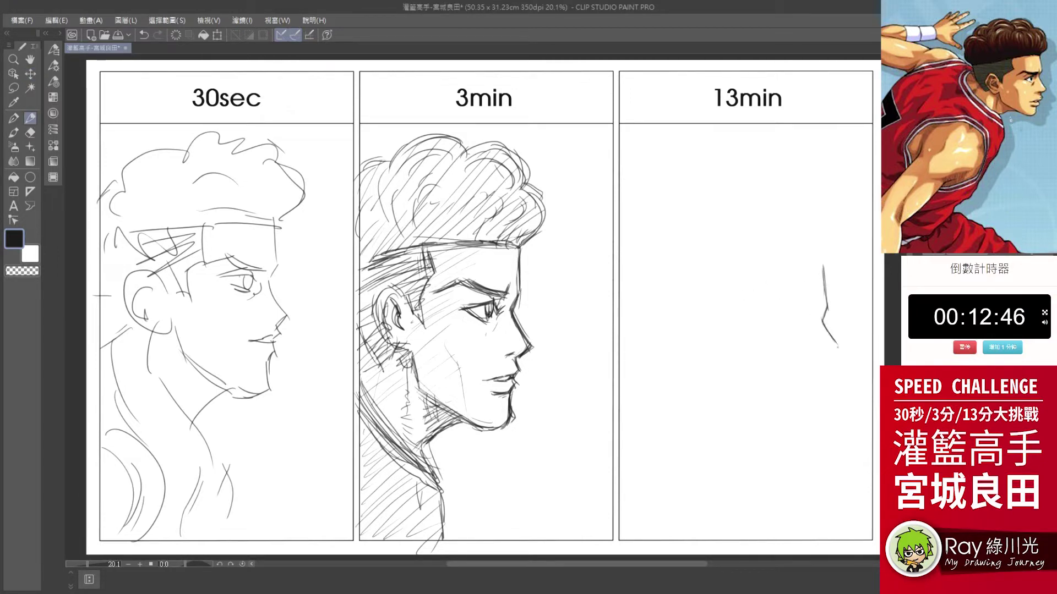
{"action": "mouse_move", "coordinate": [826, 355]}
{"action": "left_mouse_down"}
{"action": "mouse_move", "coordinate": [816, 403]}
{"action": "mouse_move", "coordinate": [789, 410]}
{"action": "mouse_move", "coordinate": [743, 387]}
{"action": "left_mouse_up"}
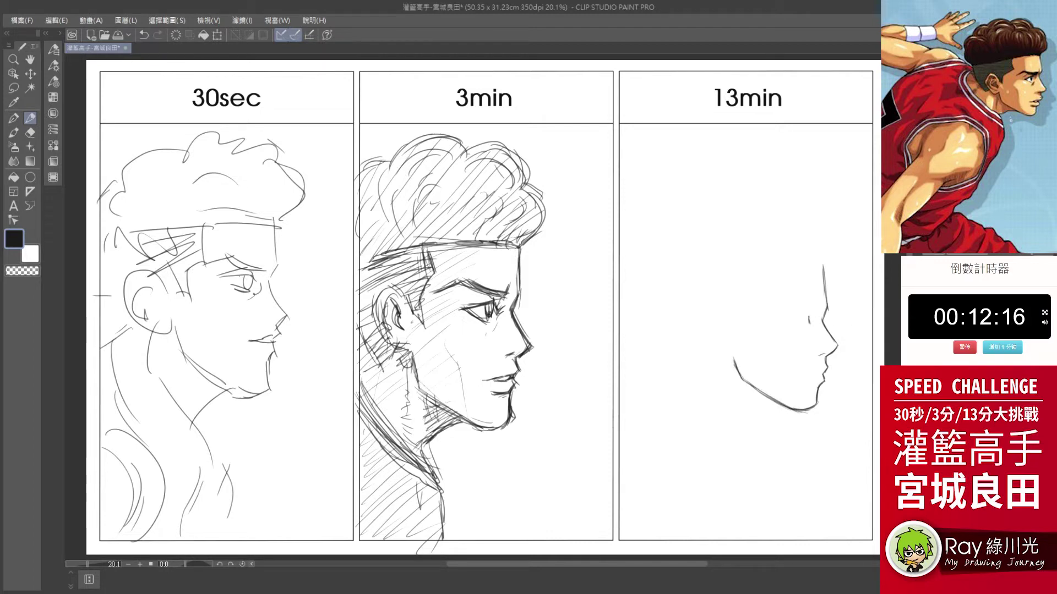
Step: Draw the eye and darken the upper eyelid, briefly toggling the eraser
{"action": "left_click_drag", "start_coordinate": [784, 322], "coordinate": [795, 328]}
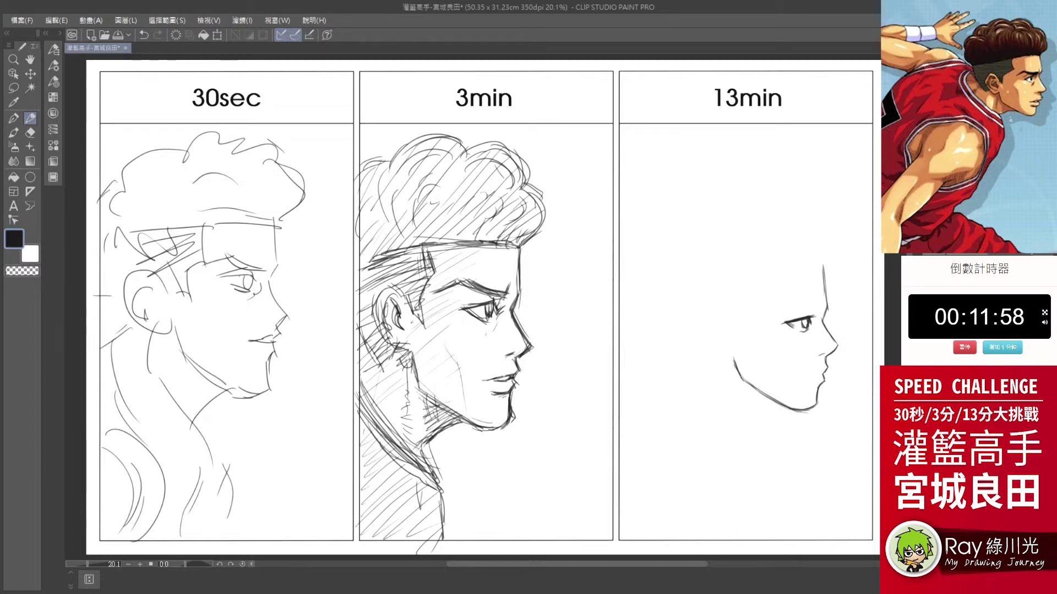
{"action": "mouse_move", "coordinate": [782, 320]}
{"action": "left_mouse_down"}
{"action": "mouse_move", "coordinate": [804, 317]}
{"action": "mouse_move", "coordinate": [807, 326]}
{"action": "left_mouse_up"}
{"action": "key", "text": "e"}
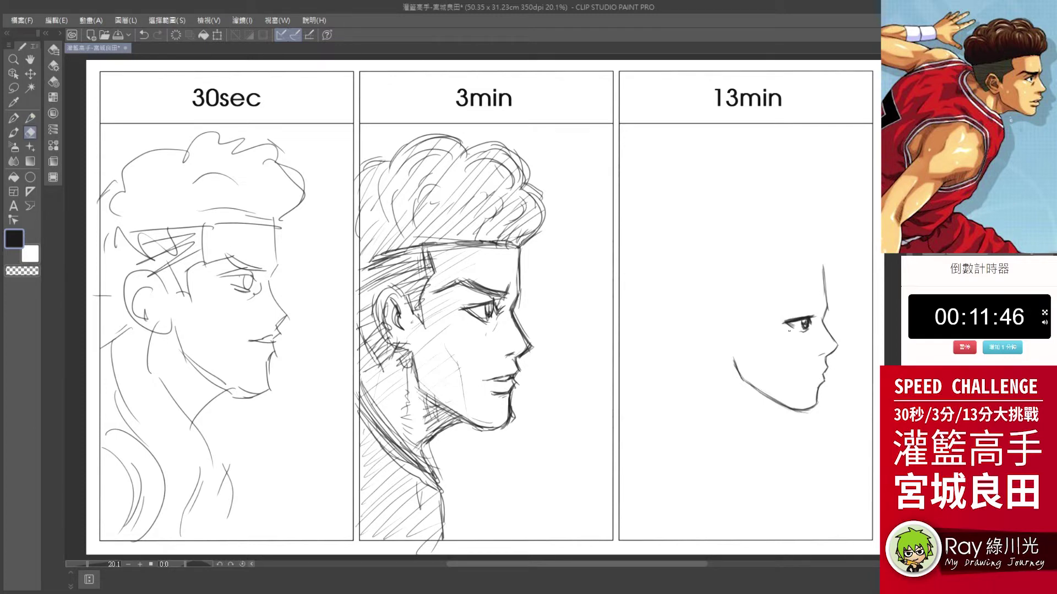
{"action": "left_click", "coordinate": [35, 120]}
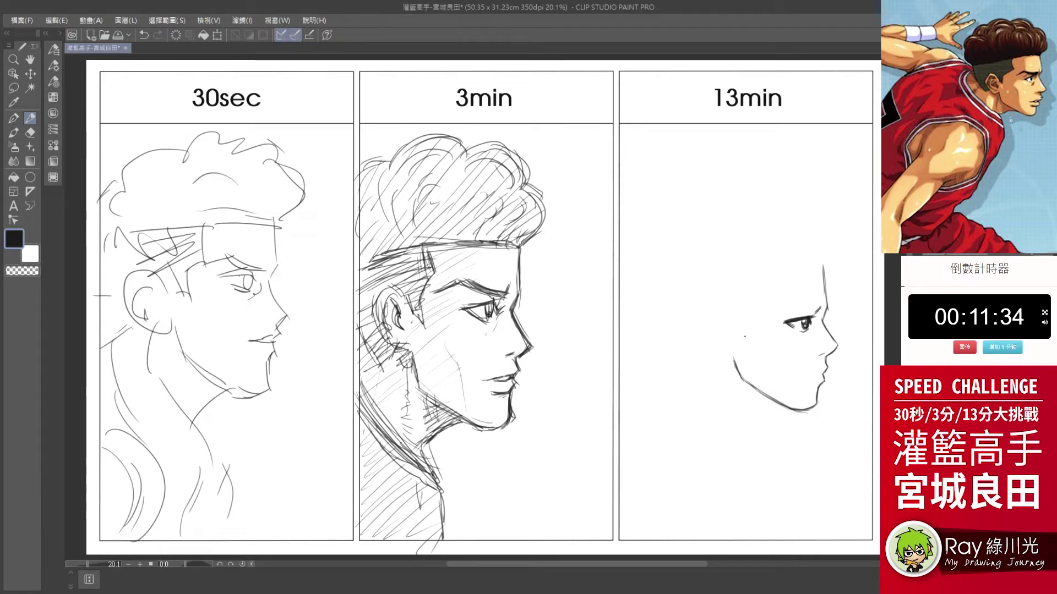
Step: Add a thick eyebrow and the mouth, then draw the hairline and shade the ear
{"action": "mouse_move", "coordinate": [799, 315]}
{"action": "left_mouse_down"}
{"action": "mouse_move", "coordinate": [816, 312]}
{"action": "mouse_move", "coordinate": [793, 309]}
{"action": "left_mouse_up"}
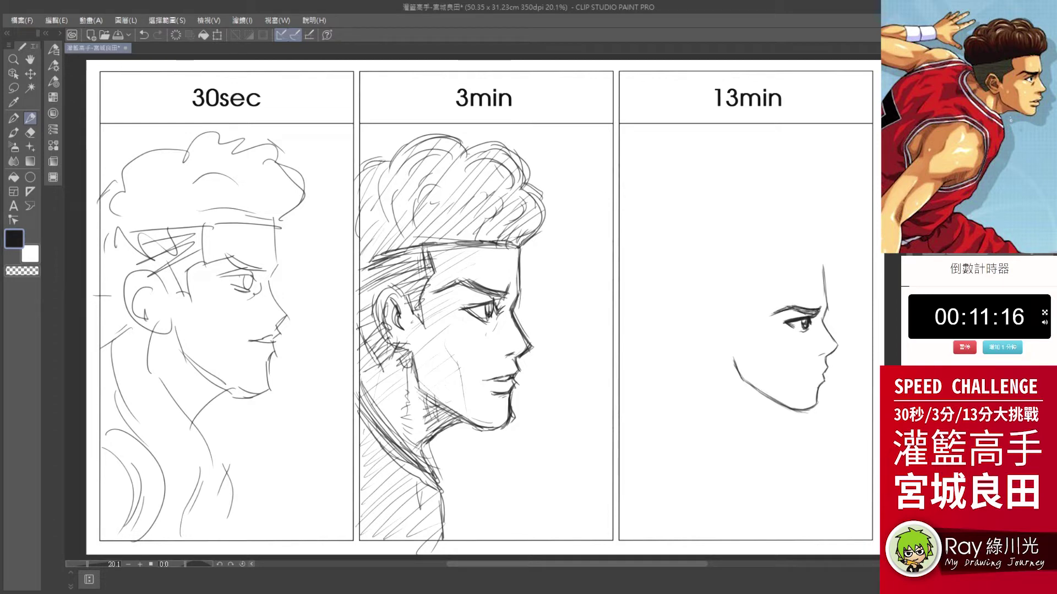
{"action": "left_click_drag", "start_coordinate": [774, 311], "coordinate": [805, 306]}
{"action": "left_click_drag", "start_coordinate": [802, 375], "coordinate": [817, 372]}
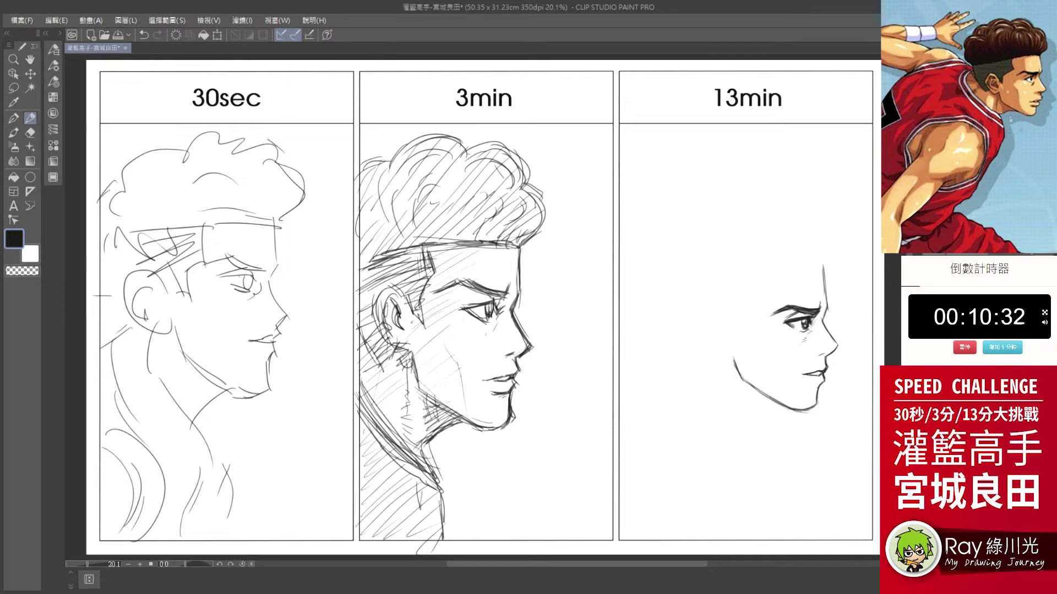
{"action": "left_click_drag", "start_coordinate": [822, 265], "coordinate": [676, 291]}
{"action": "mouse_move", "coordinate": [732, 361]}
{"action": "left_mouse_down"}
{"action": "mouse_move", "coordinate": [718, 310]}
{"action": "mouse_move", "coordinate": [732, 344]}
{"action": "mouse_move", "coordinate": [728, 332]}
{"action": "left_mouse_up"}
Step: Outline the side hair, hatch the temple and sideburn, and start the curly hair outline
{"action": "left_click_drag", "start_coordinate": [763, 275], "coordinate": [737, 333]}
{"action": "mouse_move", "coordinate": [684, 287]}
{"action": "left_mouse_down"}
{"action": "mouse_move", "coordinate": [676, 326]}
{"action": "mouse_move", "coordinate": [710, 355]}
{"action": "left_mouse_up"}
{"action": "mouse_move", "coordinate": [681, 308]}
{"action": "left_mouse_down"}
{"action": "mouse_move", "coordinate": [667, 330]}
{"action": "mouse_move", "coordinate": [762, 280]}
{"action": "mouse_move", "coordinate": [679, 320]}
{"action": "left_mouse_up"}
{"action": "mouse_move", "coordinate": [762, 279]}
{"action": "left_mouse_down"}
{"action": "mouse_move", "coordinate": [679, 311]}
{"action": "mouse_move", "coordinate": [691, 355]}
{"action": "left_mouse_up"}
{"action": "mouse_move", "coordinate": [823, 270]}
{"action": "left_mouse_down"}
{"action": "mouse_move", "coordinate": [842, 233]}
{"action": "mouse_move", "coordinate": [715, 190]}
{"action": "mouse_move", "coordinate": [677, 218]}
{"action": "left_mouse_up"}
Step: Draw the curly hair mass with inner curls
{"action": "mouse_move", "coordinate": [682, 198]}
{"action": "left_mouse_down"}
{"action": "mouse_move", "coordinate": [653, 258]}
{"action": "mouse_move", "coordinate": [675, 289]}
{"action": "left_mouse_up"}
{"action": "left_click_drag", "start_coordinate": [724, 187], "coordinate": [792, 201]}
{"action": "left_click_drag", "start_coordinate": [680, 234], "coordinate": [710, 256]}
{"action": "left_click_drag", "start_coordinate": [798, 226], "coordinate": [831, 259]}
Step: Hatch the curly hair with layers of diagonal lines
{"action": "left_click_drag", "start_coordinate": [716, 272], "coordinate": [735, 223]}
{"action": "left_click_drag", "start_coordinate": [776, 263], "coordinate": [799, 232]}
{"action": "left_click_drag", "start_coordinate": [649, 261], "coordinate": [671, 225]}
{"action": "left_click_drag", "start_coordinate": [724, 289], "coordinate": [820, 245]}
{"action": "left_click_drag", "start_coordinate": [674, 281], "coordinate": [732, 242]}
{"action": "mouse_move", "coordinate": [771, 273]}
{"action": "left_mouse_down"}
{"action": "mouse_move", "coordinate": [837, 239]}
{"action": "mouse_move", "coordinate": [840, 248]}
{"action": "left_mouse_up"}
{"action": "left_click_drag", "start_coordinate": [660, 275], "coordinate": [727, 205]}
{"action": "left_click_drag", "start_coordinate": [754, 264], "coordinate": [829, 202]}
Step: Draw the collar and neck lines and a small stroke below the ear
{"action": "left_click_drag", "start_coordinate": [821, 259], "coordinate": [843, 229]}
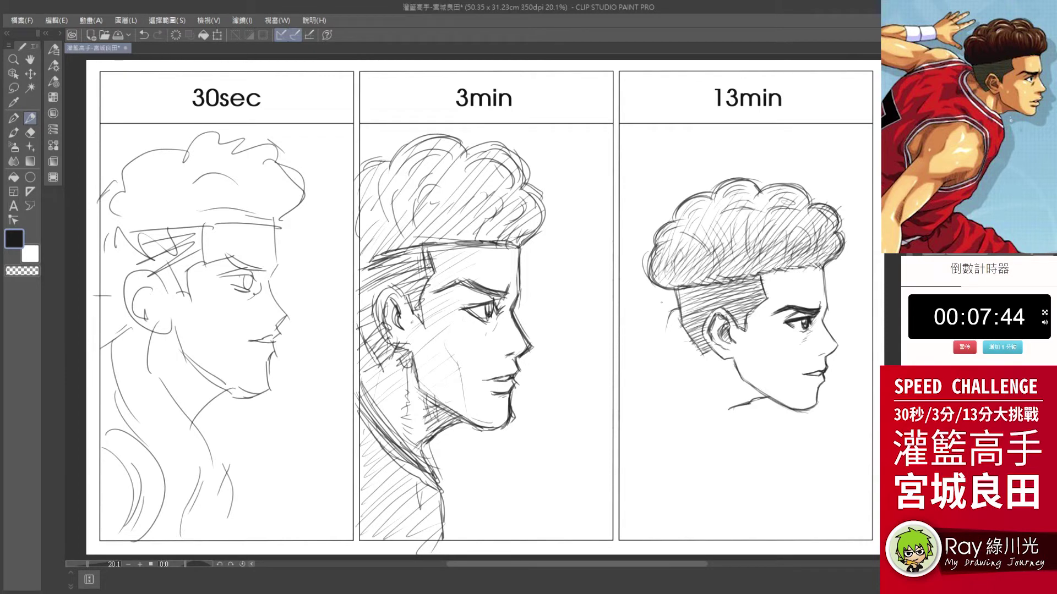
{"action": "left_click_drag", "start_coordinate": [668, 311], "coordinate": [746, 455]}
{"action": "mouse_move", "coordinate": [750, 411]}
{"action": "left_mouse_down"}
{"action": "mouse_move", "coordinate": [704, 535]}
{"action": "mouse_move", "coordinate": [732, 421]}
{"action": "left_mouse_up"}
{"action": "key", "text": "e"}
{"action": "key", "text": "p"}
{"action": "left_click_drag", "start_coordinate": [725, 359], "coordinate": [759, 379]}
Step: Hatch behind the ear, redraw the stroke left of the hair, and add strands and the collar line
{"action": "left_click_drag", "start_coordinate": [684, 314], "coordinate": [667, 336]}
{"action": "left_click_drag", "start_coordinate": [603, 276], "coordinate": [672, 300]}
{"action": "key", "text": "ctrl+z"}
{"action": "mouse_move", "coordinate": [609, 278]}
{"action": "left_mouse_down"}
{"action": "mouse_move", "coordinate": [661, 290]}
{"action": "mouse_move", "coordinate": [658, 300]}
{"action": "left_mouse_up"}
{"action": "left_click_drag", "start_coordinate": [593, 295], "coordinate": [655, 283]}
{"action": "mouse_move", "coordinate": [605, 259]}
{"action": "left_mouse_down"}
{"action": "mouse_move", "coordinate": [663, 283]}
{"action": "mouse_move", "coordinate": [730, 431]}
{"action": "left_mouse_up"}
Step: Reinforce the collar line with darker strokes
{"action": "left_click_drag", "start_coordinate": [669, 365], "coordinate": [748, 439]}
{"action": "left_click_drag", "start_coordinate": [656, 330], "coordinate": [707, 396]}
{"action": "left_click_drag", "start_coordinate": [677, 368], "coordinate": [746, 426]}
{"action": "left_click_drag", "start_coordinate": [650, 302], "coordinate": [703, 401]}
{"action": "left_click_drag", "start_coordinate": [690, 380], "coordinate": [750, 454]}
Step: Add shoulder lines down to the panel bottom and hatch left of the collar
{"action": "mouse_move", "coordinate": [670, 346]}
{"action": "left_mouse_down"}
{"action": "mouse_move", "coordinate": [711, 415]}
{"action": "mouse_move", "coordinate": [612, 463]}
{"action": "left_mouse_up"}
{"action": "left_click_drag", "start_coordinate": [714, 440], "coordinate": [692, 549]}
{"action": "left_click_drag", "start_coordinate": [704, 423], "coordinate": [650, 549]}
{"action": "left_click_drag", "start_coordinate": [603, 414], "coordinate": [675, 422]}
{"action": "mouse_move", "coordinate": [648, 440]}
{"action": "left_mouse_down"}
{"action": "mouse_move", "coordinate": [702, 412]}
{"action": "mouse_move", "coordinate": [607, 407]}
{"action": "left_mouse_up"}
{"action": "mouse_move", "coordinate": [710, 439]}
{"action": "left_mouse_down"}
{"action": "mouse_move", "coordinate": [700, 523]}
{"action": "mouse_move", "coordinate": [676, 550]}
{"action": "left_mouse_up"}
{"action": "left_click_drag", "start_coordinate": [650, 530], "coordinate": [632, 544]}
Step: Hatch the collar and shoulder area and add a few more hair strokes
{"action": "left_click_drag", "start_coordinate": [680, 290], "coordinate": [618, 325]}
{"action": "left_click_drag", "start_coordinate": [654, 329], "coordinate": [613, 401]}
{"action": "left_click_drag", "start_coordinate": [660, 364], "coordinate": [633, 407]}
{"action": "mouse_move", "coordinate": [729, 412]}
{"action": "left_mouse_down"}
{"action": "mouse_move", "coordinate": [701, 448]}
{"action": "mouse_move", "coordinate": [710, 523]}
{"action": "left_mouse_up"}
{"action": "mouse_move", "coordinate": [652, 260]}
{"action": "left_mouse_down"}
{"action": "mouse_move", "coordinate": [622, 231]}
{"action": "mouse_move", "coordinate": [606, 236]}
{"action": "mouse_move", "coordinate": [628, 236]}
{"action": "mouse_move", "coordinate": [683, 187]}
{"action": "mouse_move", "coordinate": [626, 186]}
{"action": "mouse_move", "coordinate": [682, 161]}
{"action": "mouse_move", "coordinate": [662, 177]}
{"action": "mouse_move", "coordinate": [606, 184]}
{"action": "left_mouse_up"}
{"action": "left_click", "coordinate": [30, 132]}
Step: Add zigzag motion lines above the hair, then darken the hair's lower edge and add a forehead line
{"action": "left_click_drag", "start_coordinate": [685, 161], "coordinate": [676, 170]}
{"action": "left_click_drag", "start_coordinate": [809, 262], "coordinate": [669, 287]}
{"action": "left_click_drag", "start_coordinate": [732, 248], "coordinate": [660, 288]}
{"action": "left_click_drag", "start_coordinate": [818, 238], "coordinate": [716, 276]}
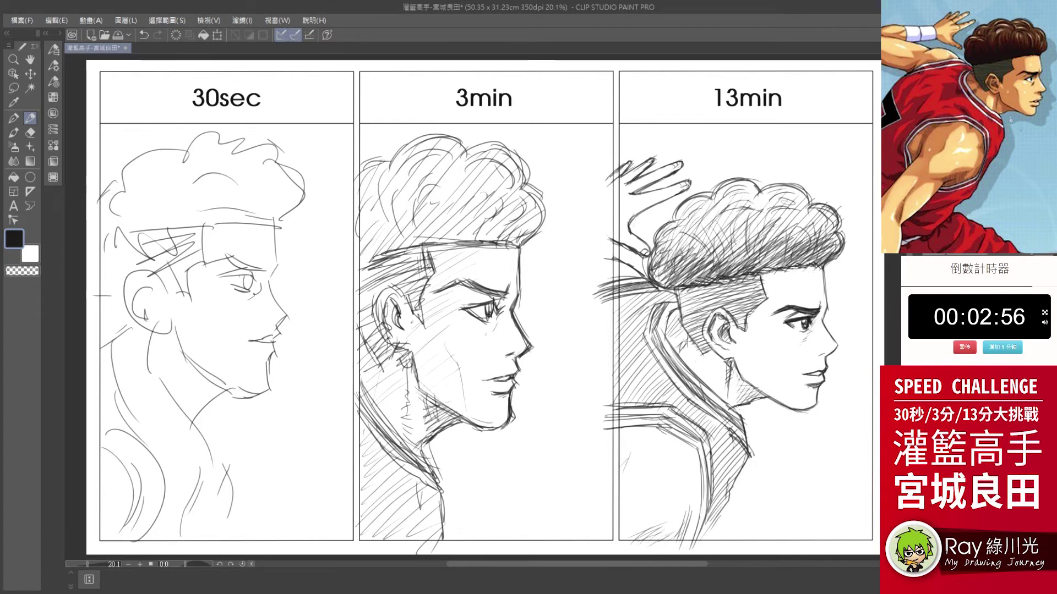
{"action": "left_click_drag", "start_coordinate": [770, 221], "coordinate": [672, 276]}
{"action": "left_click_drag", "start_coordinate": [788, 270], "coordinate": [789, 305]}
Step: Shade the jaw, behind the ear and neck, refining the forehead and nose contour
{"action": "mouse_move", "coordinate": [819, 395]}
{"action": "left_mouse_down"}
{"action": "mouse_move", "coordinate": [802, 412]}
{"action": "mouse_move", "coordinate": [770, 399]}
{"action": "left_mouse_up"}
{"action": "left_click_drag", "start_coordinate": [732, 308], "coordinate": [702, 359]}
{"action": "left_click_drag", "start_coordinate": [728, 328], "coordinate": [705, 359]}
{"action": "left_click_drag", "start_coordinate": [689, 305], "coordinate": [661, 349]}
{"action": "left_click_drag", "start_coordinate": [696, 328], "coordinate": [682, 368]}
{"action": "left_click_drag", "start_coordinate": [746, 379], "coordinate": [722, 402]}
{"action": "left_click_drag", "start_coordinate": [822, 267], "coordinate": [826, 325]}
{"action": "left_click_drag", "start_coordinate": [836, 328], "coordinate": [825, 344]}
Step: Layer dense hatching over the curly hair and neck to darken the curls
{"action": "left_click_drag", "start_coordinate": [688, 306], "coordinate": [665, 355]}
{"action": "left_click_drag", "start_coordinate": [738, 285], "coordinate": [687, 323]}
{"action": "mouse_move", "coordinate": [800, 183]}
{"action": "left_mouse_down"}
{"action": "mouse_move", "coordinate": [751, 212]}
{"action": "mouse_move", "coordinate": [677, 224]}
{"action": "mouse_move", "coordinate": [697, 250]}
{"action": "left_mouse_up"}
{"action": "left_click_drag", "start_coordinate": [686, 221], "coordinate": [655, 287]}
{"action": "left_click_drag", "start_coordinate": [730, 225], "coordinate": [719, 272]}
{"action": "mouse_move", "coordinate": [796, 216]}
{"action": "left_mouse_down"}
{"action": "mouse_move", "coordinate": [725, 267]}
{"action": "mouse_move", "coordinate": [766, 269]}
{"action": "left_mouse_up"}
{"action": "left_click_drag", "start_coordinate": [783, 183], "coordinate": [756, 192]}
{"action": "left_click_drag", "start_coordinate": [672, 223], "coordinate": [649, 287]}
{"action": "left_click_drag", "start_coordinate": [844, 208], "coordinate": [824, 236]}
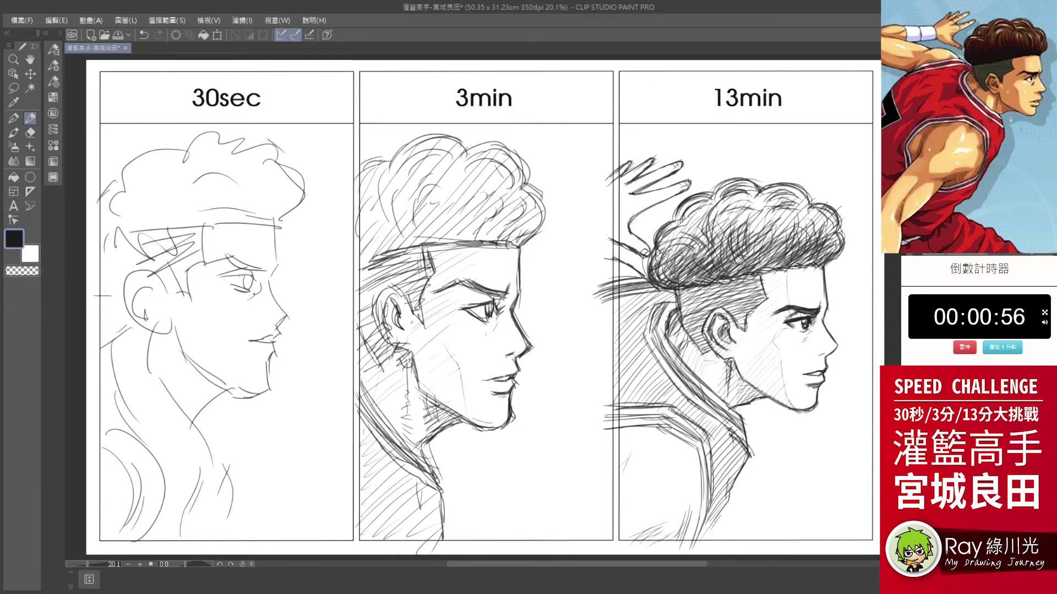
Step: Hatch the neck and shoulder with final strokes as the timer runs out
{"action": "left_click_drag", "start_coordinate": [733, 480], "coordinate": [697, 542]}
{"action": "mouse_move", "coordinate": [654, 301]}
{"action": "left_mouse_down"}
{"action": "mouse_move", "coordinate": [624, 373]}
{"action": "mouse_move", "coordinate": [654, 306]}
{"action": "left_mouse_up"}
{"action": "left_click_drag", "start_coordinate": [677, 316], "coordinate": [616, 377]}
{"action": "left_click_drag", "start_coordinate": [651, 329], "coordinate": [618, 384]}
{"action": "mouse_move", "coordinate": [764, 277]}
{"action": "left_mouse_down"}
{"action": "mouse_move", "coordinate": [755, 295]}
{"action": "mouse_move", "coordinate": [678, 309]}
{"action": "left_mouse_up"}
{"action": "mouse_move", "coordinate": [708, 326]}
{"action": "left_mouse_down"}
{"action": "mouse_move", "coordinate": [683, 347]}
{"action": "mouse_move", "coordinate": [663, 397]}
{"action": "left_mouse_up"}
{"action": "left_click_drag", "start_coordinate": [676, 320], "coordinate": [640, 382]}
{"action": "left_click_drag", "start_coordinate": [697, 341], "coordinate": [644, 403]}
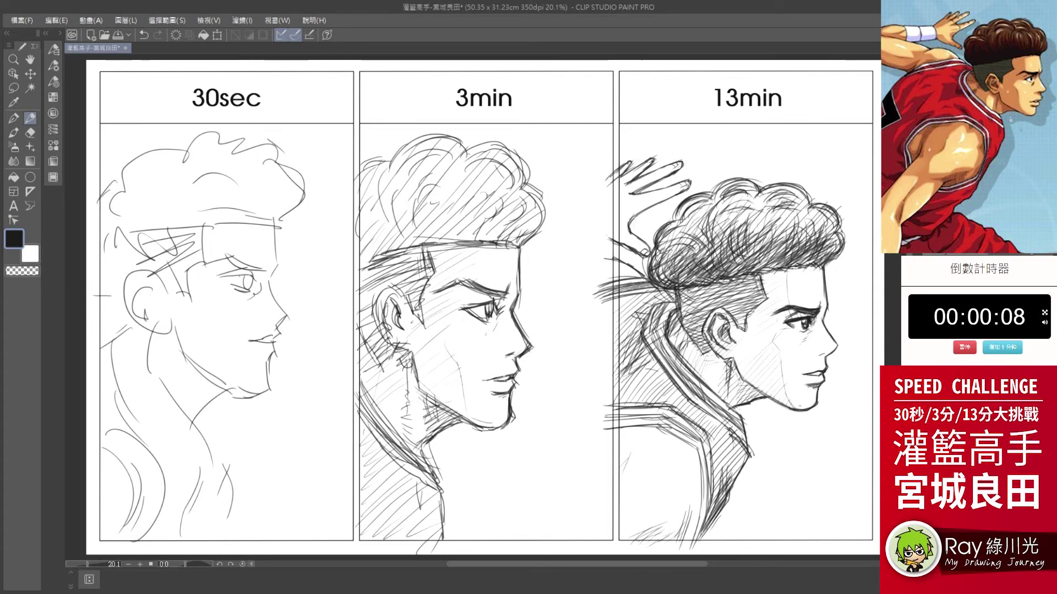